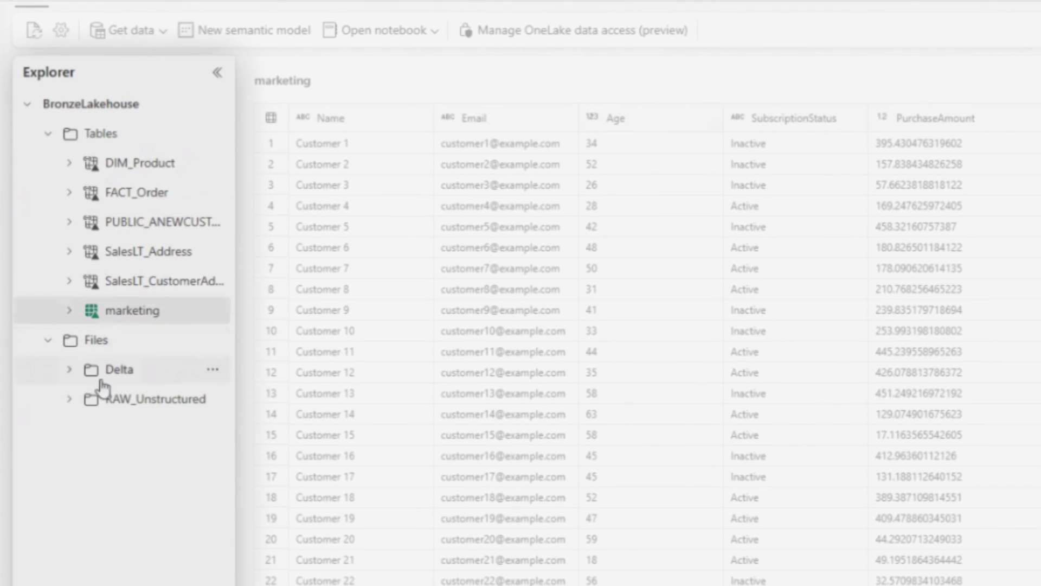
Expand the Delta and RAW_Unstructured folders in Explorer, briefly opening TrainingJSON.
left_click(69, 369)
left_click(68, 430)
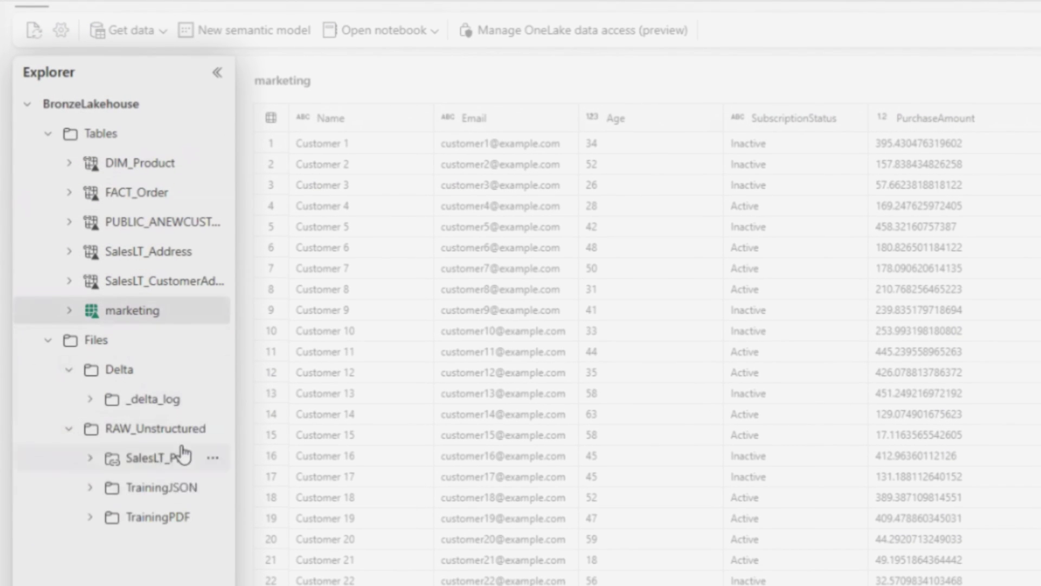
left_click(89, 517)
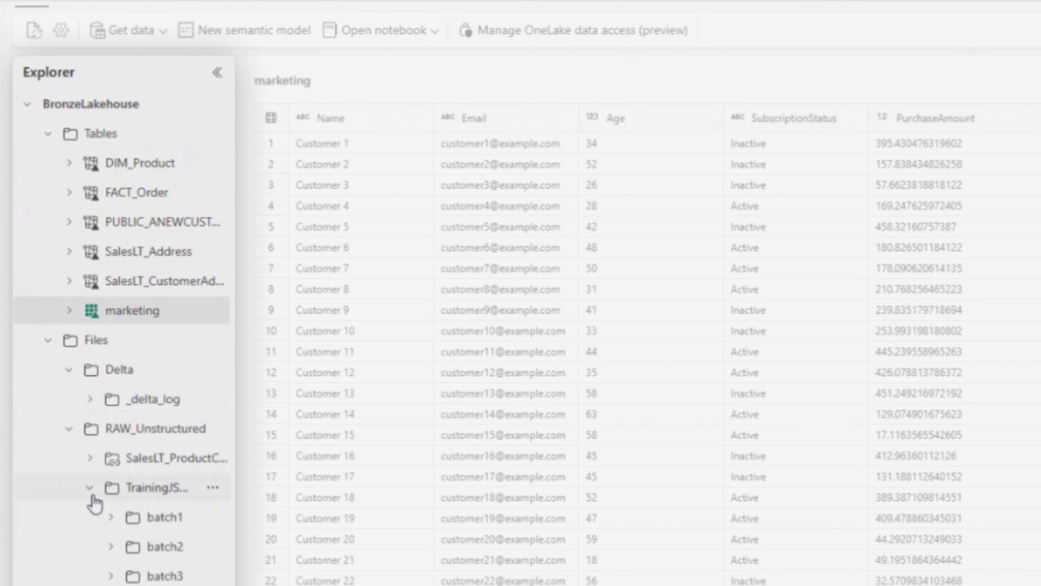
left_click(92, 490)
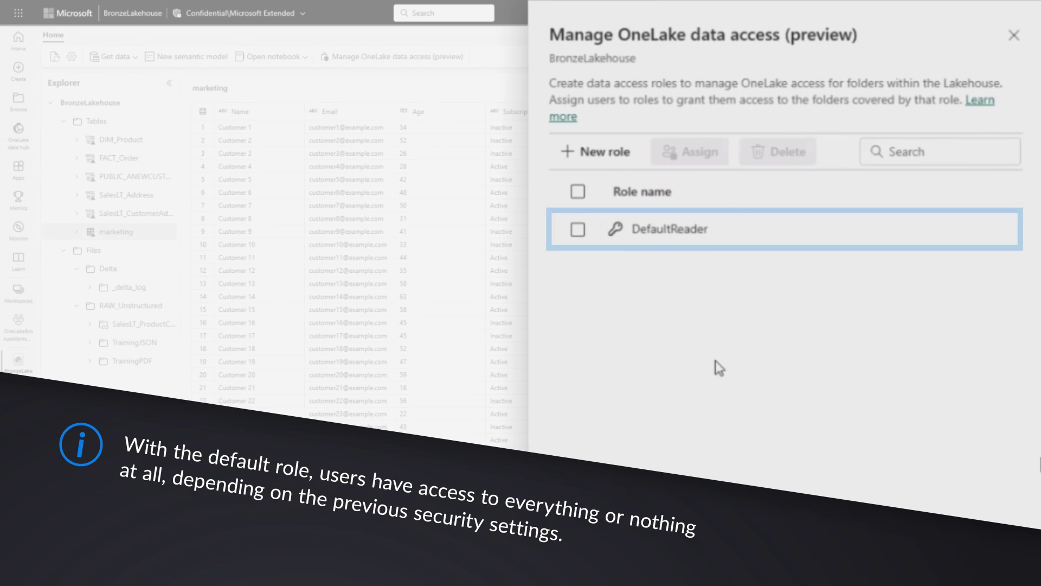
Delete the DefaultReader role and begin a new data access role.
left_click(715, 230)
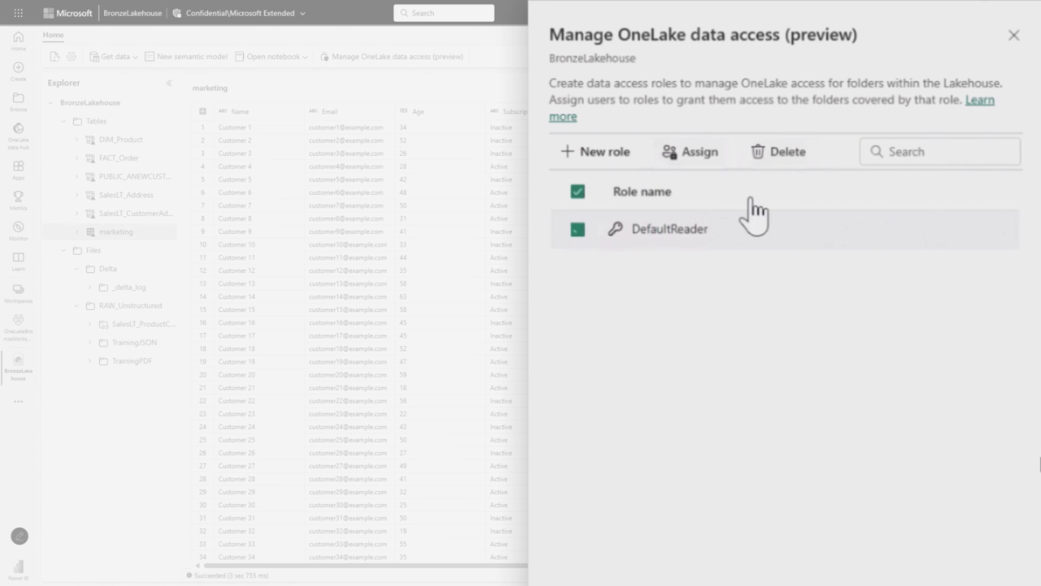
left_click(783, 155)
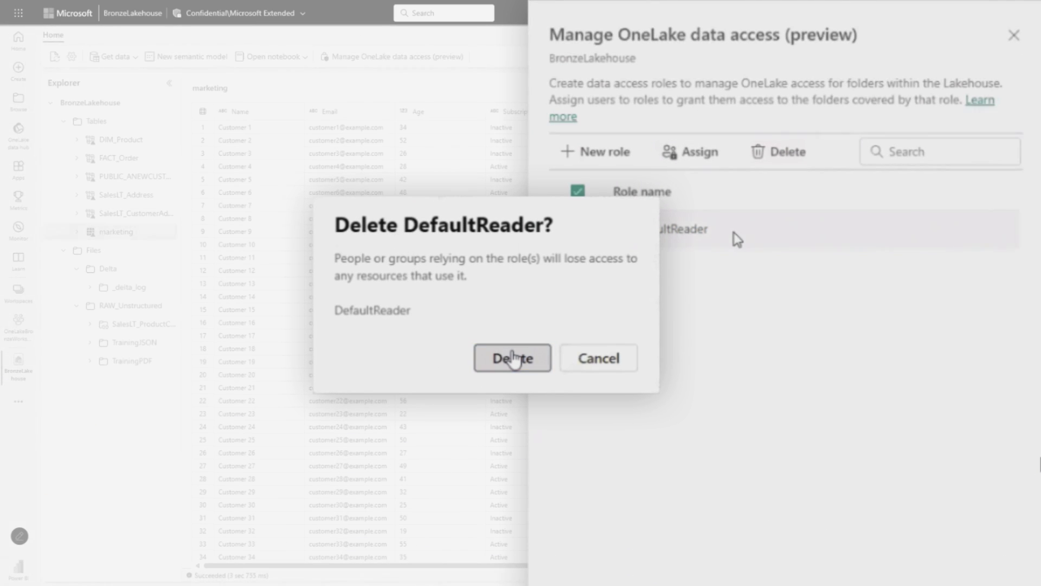
left_click(514, 359)
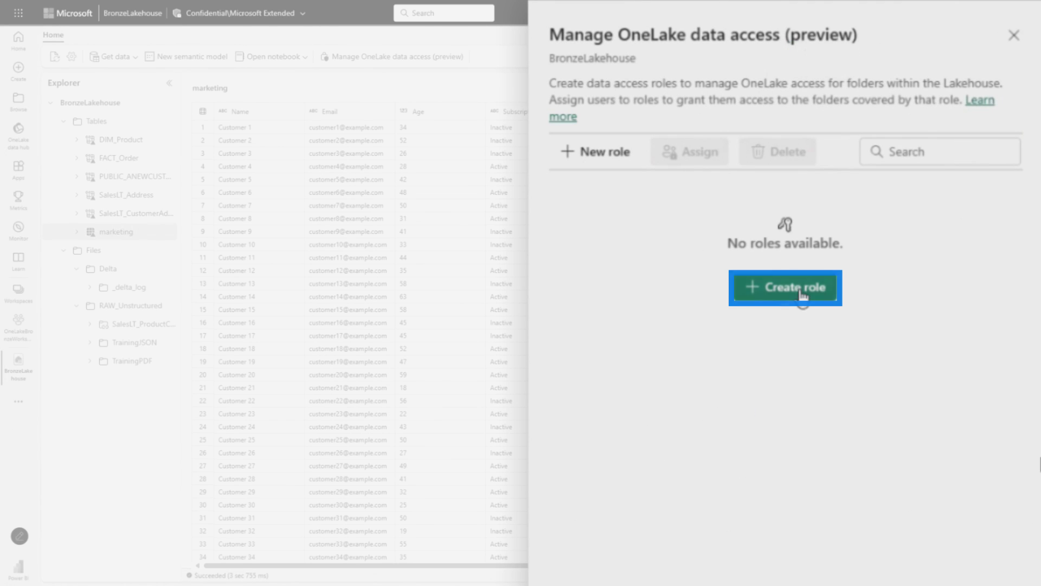
left_click(784, 292)
Name the new role SalesRole and restrict it to selected folders.
left_click(611, 190)
type("Sales")
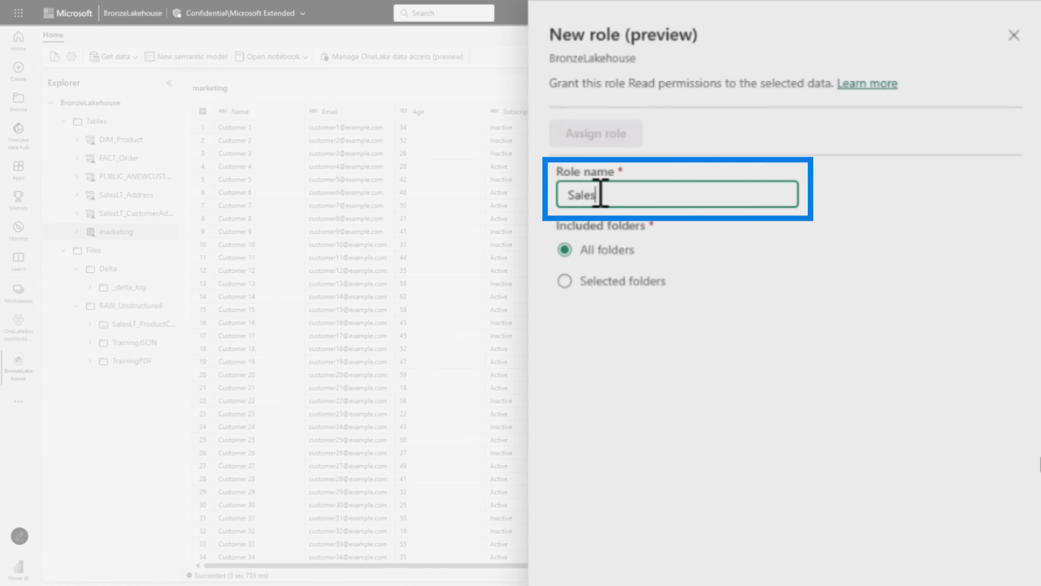
type("Role")
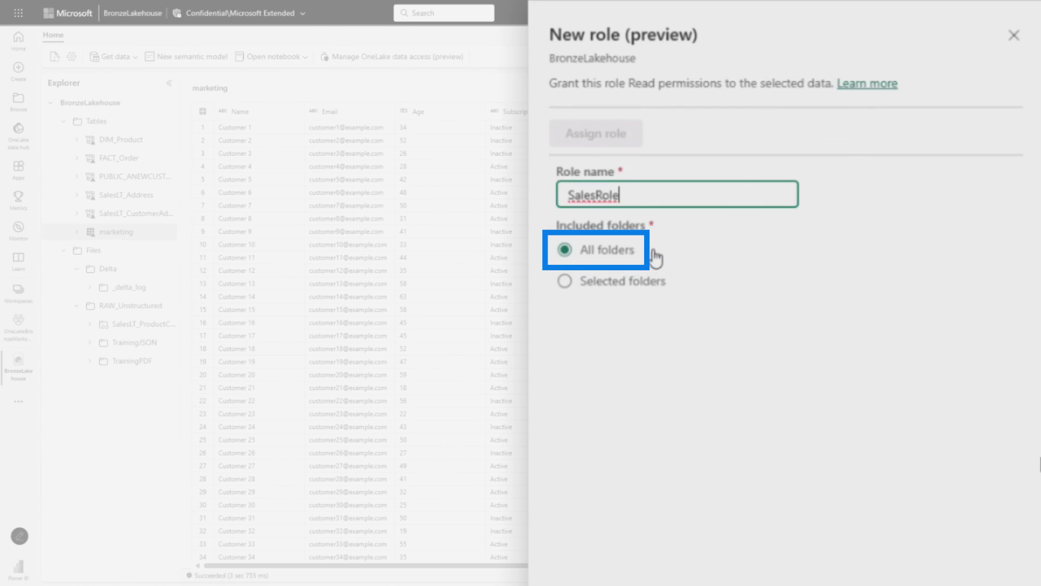
left_click(565, 280)
scroll(716, 204, "down", 2)
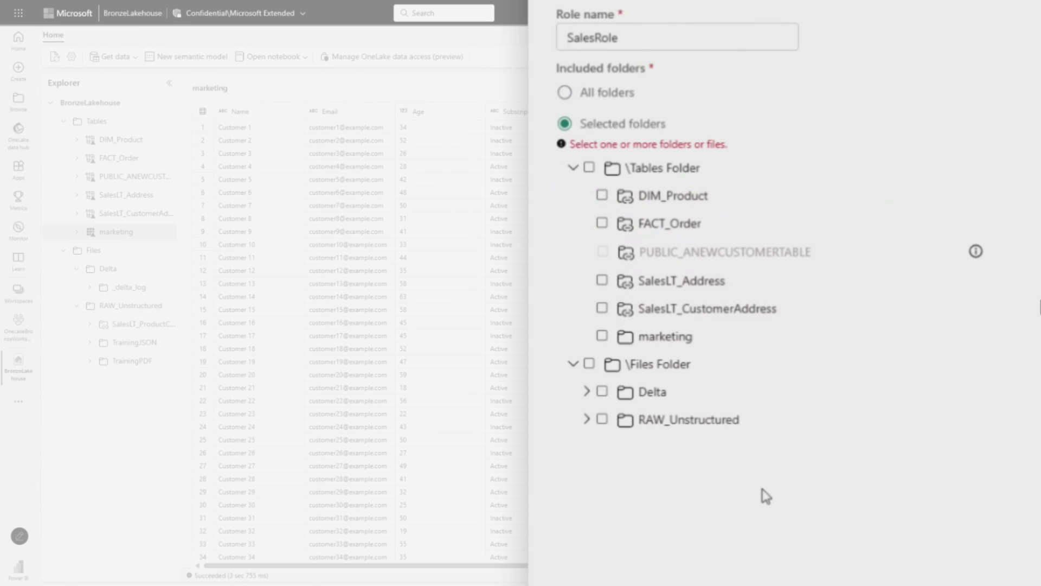
Include SalesLT_Address, SalesLT_CustomerAddress, marketing and the RAW_Unstructured folder in SalesRole.
left_click(602, 282)
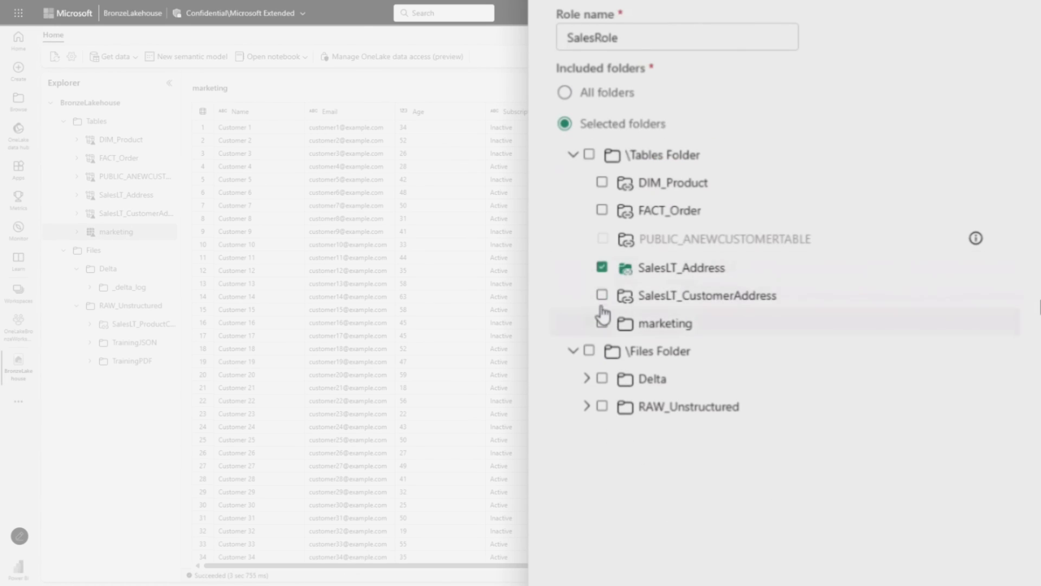
left_click(603, 296)
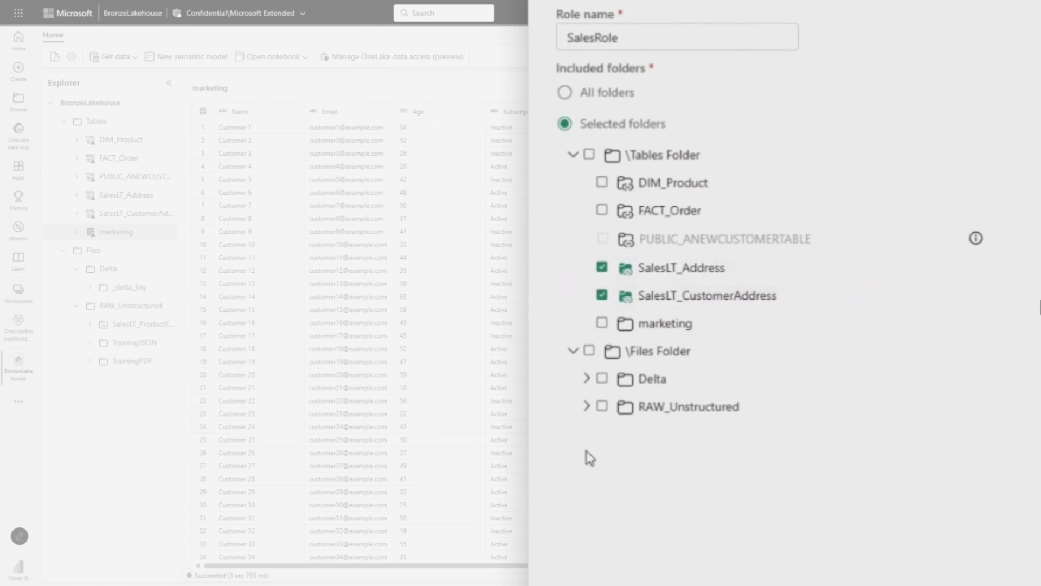
left_click(602, 323)
left_click(602, 406)
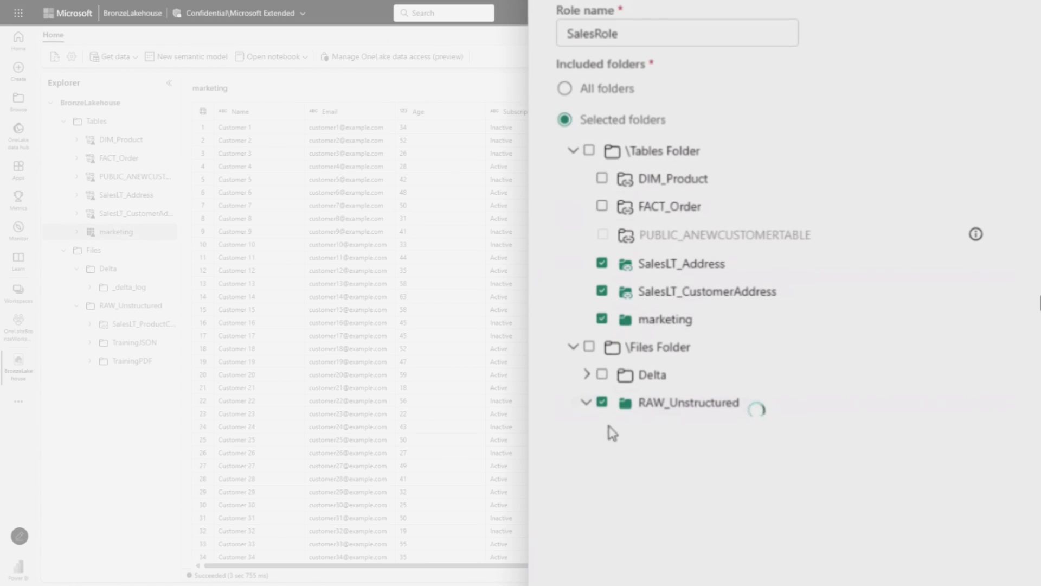
scroll(736, 290, "down", 3)
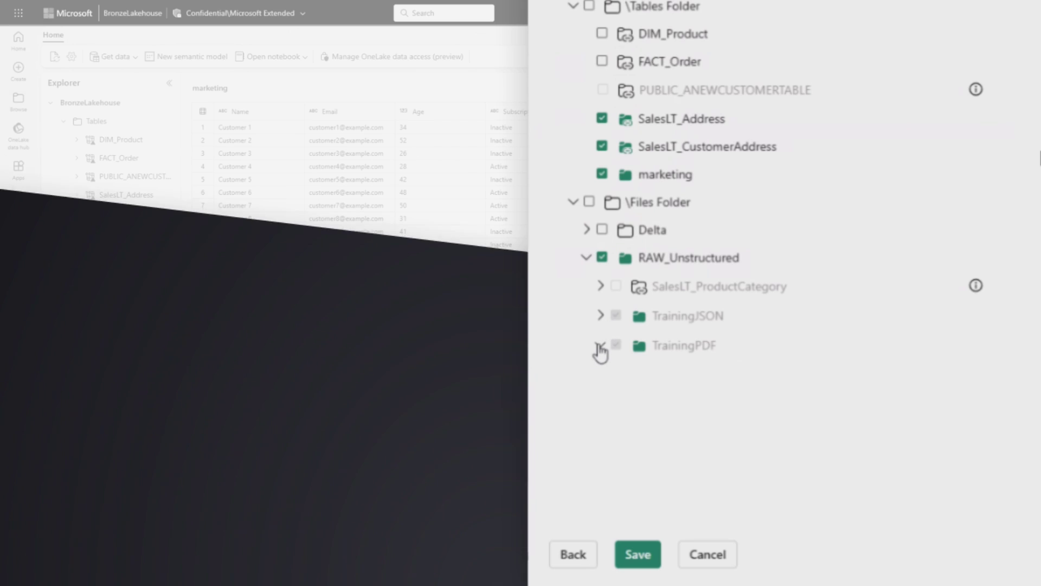
Expand TrainingJSON's batch subfolders and save SalesRole.
left_click(601, 317)
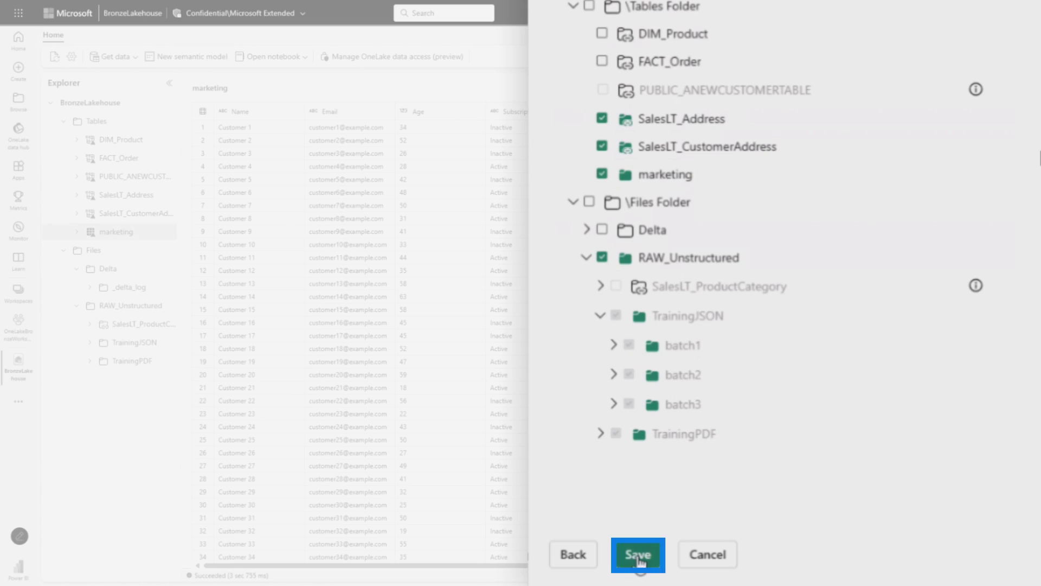
left_click(639, 557)
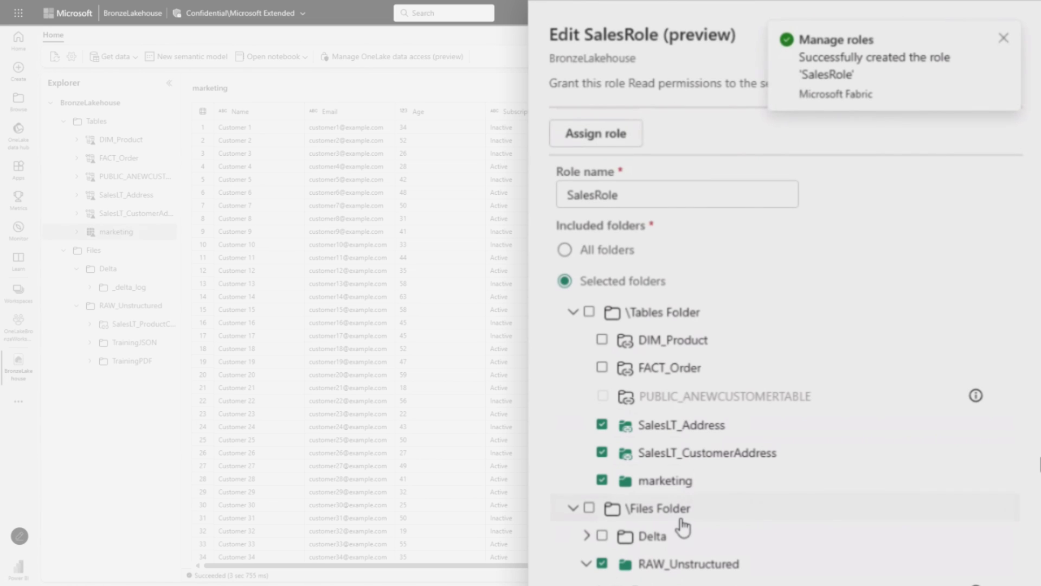
Directly assign the searched-for user to SalesRole and review the assignment panel.
left_click(592, 138)
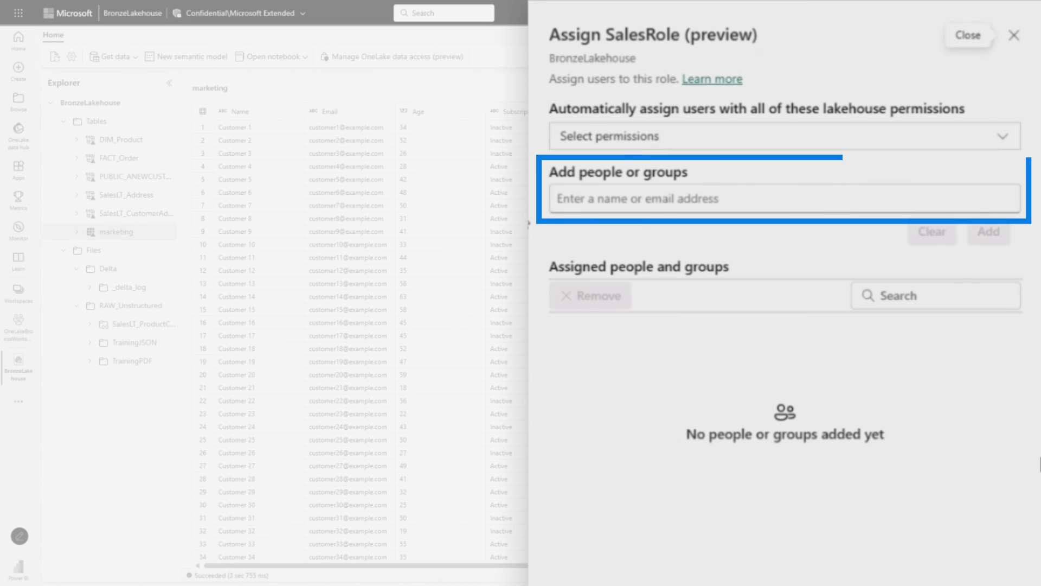
left_click(578, 192)
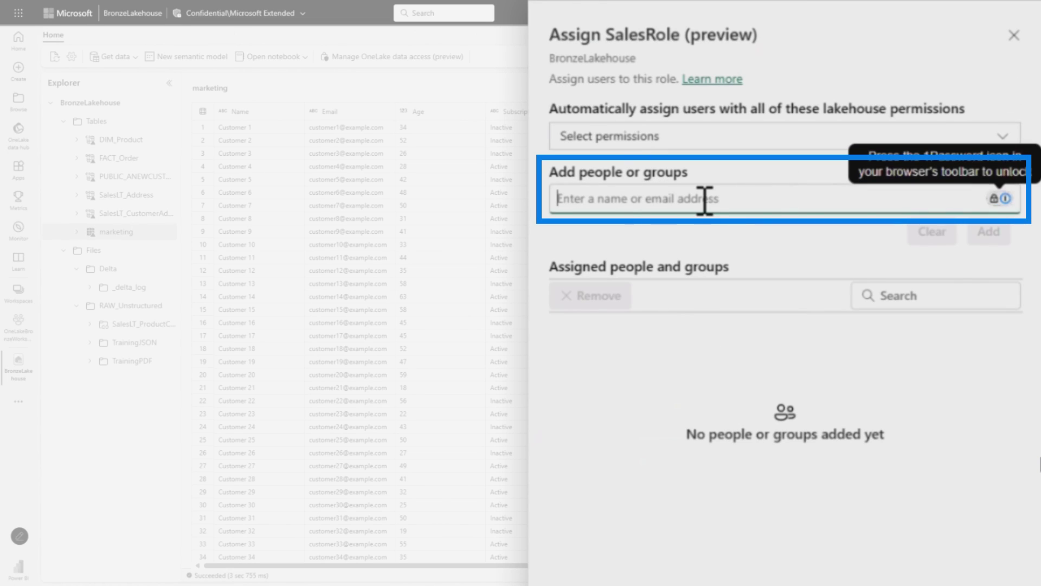
type("adam saxton")
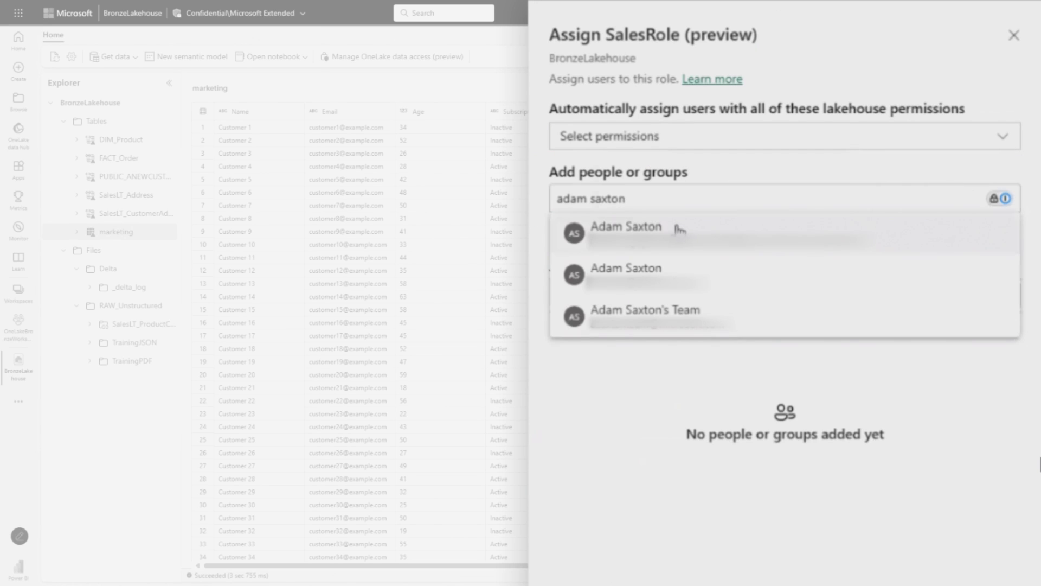
left_click(679, 229)
left_click(986, 234)
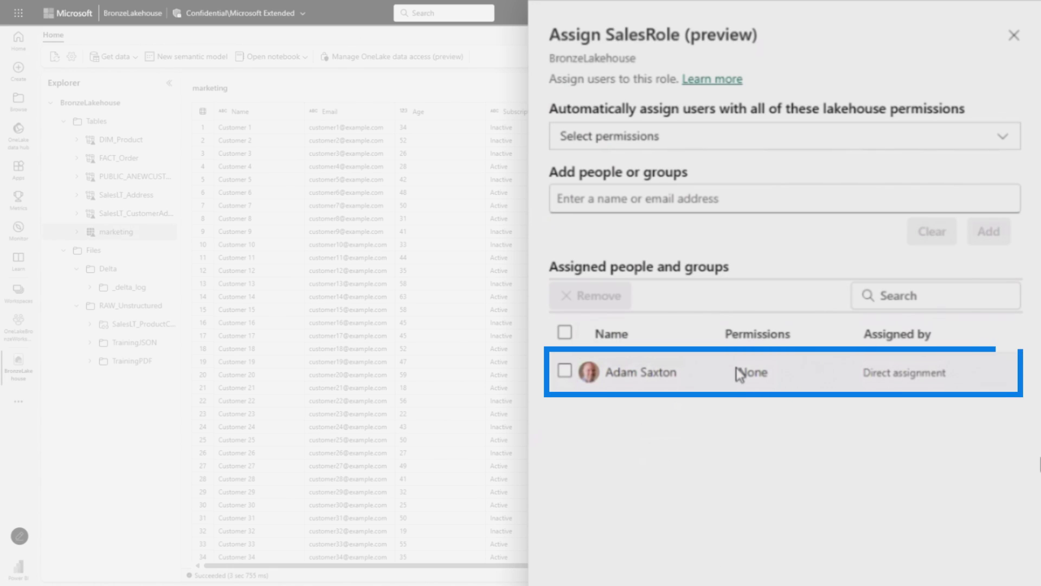
left_click_drag(737, 371, 788, 377)
left_click(770, 442)
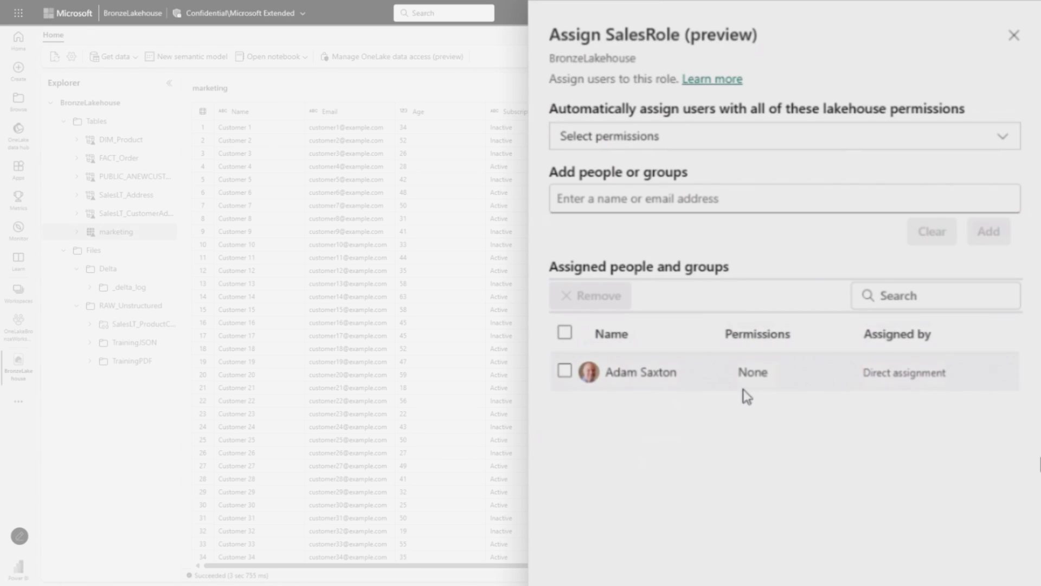
left_click(612, 200)
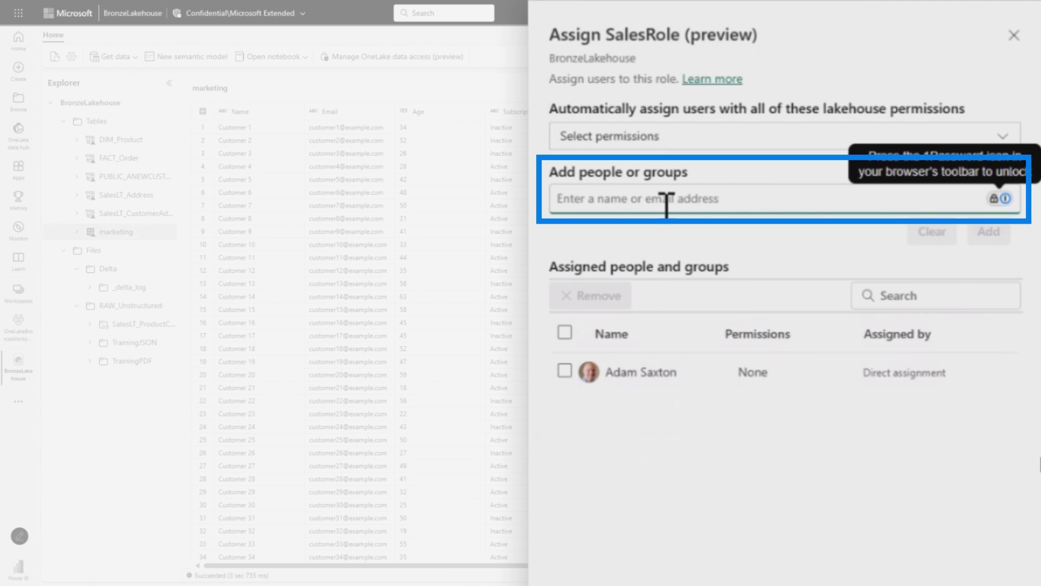
left_click(786, 140)
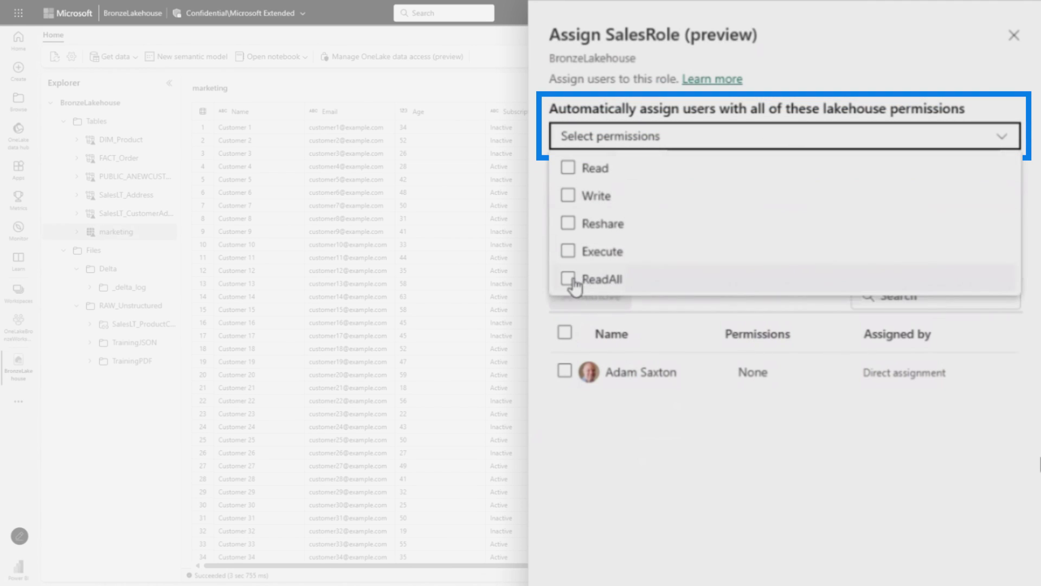
Auto-assign SalesRole to users holding ReadAll, adding two users via lakehouse permissions.
left_click(862, 96)
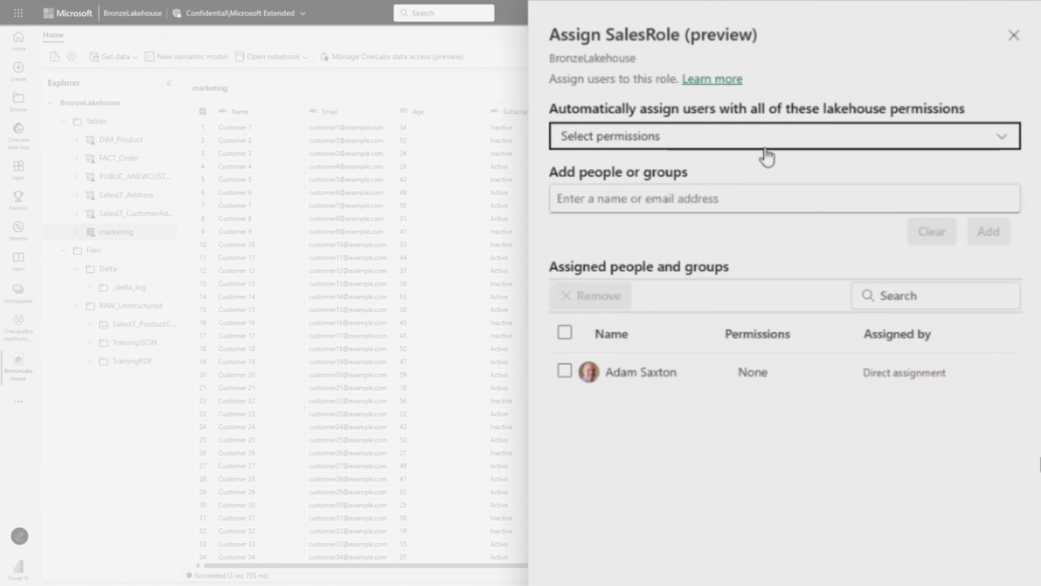
left_click(754, 145)
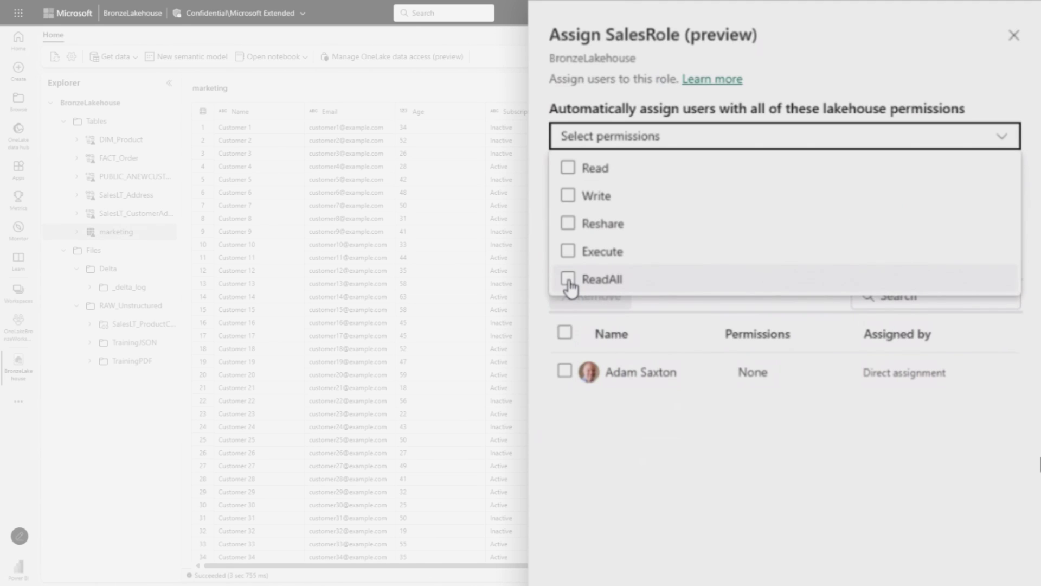
left_click(568, 279)
left_click(686, 569)
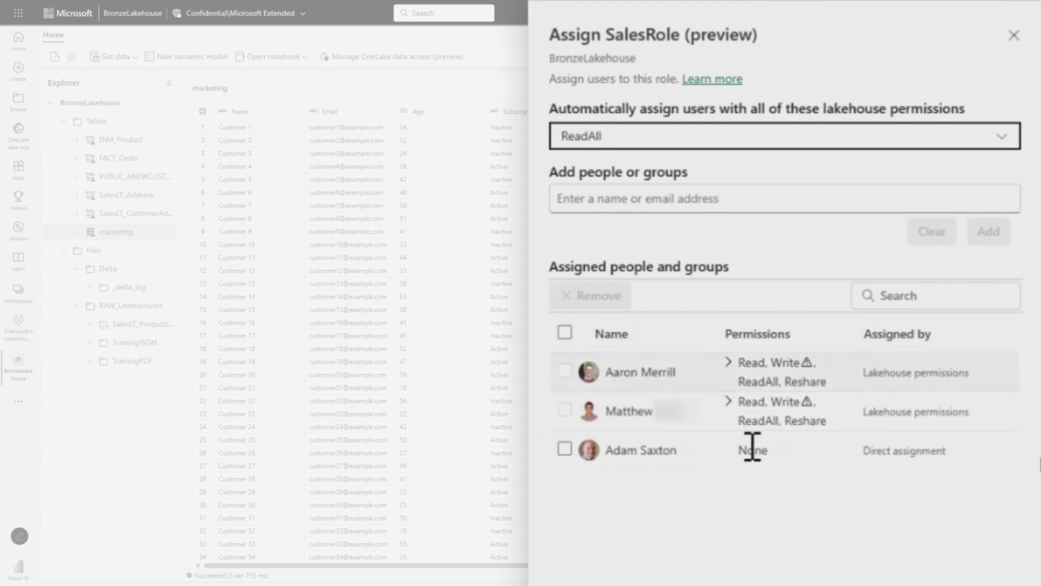
left_click(643, 136)
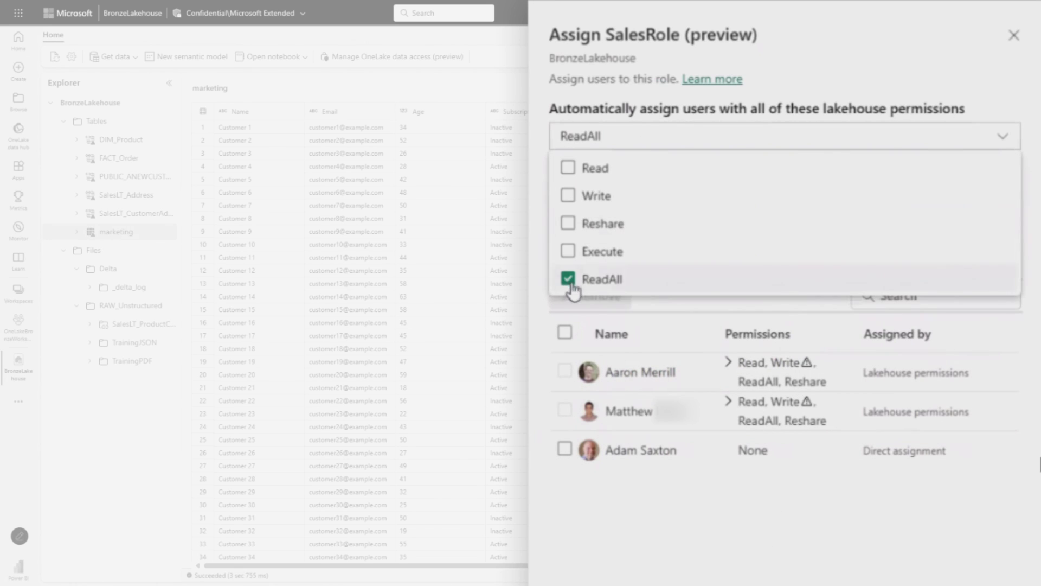
left_click(570, 281)
key("Escape")
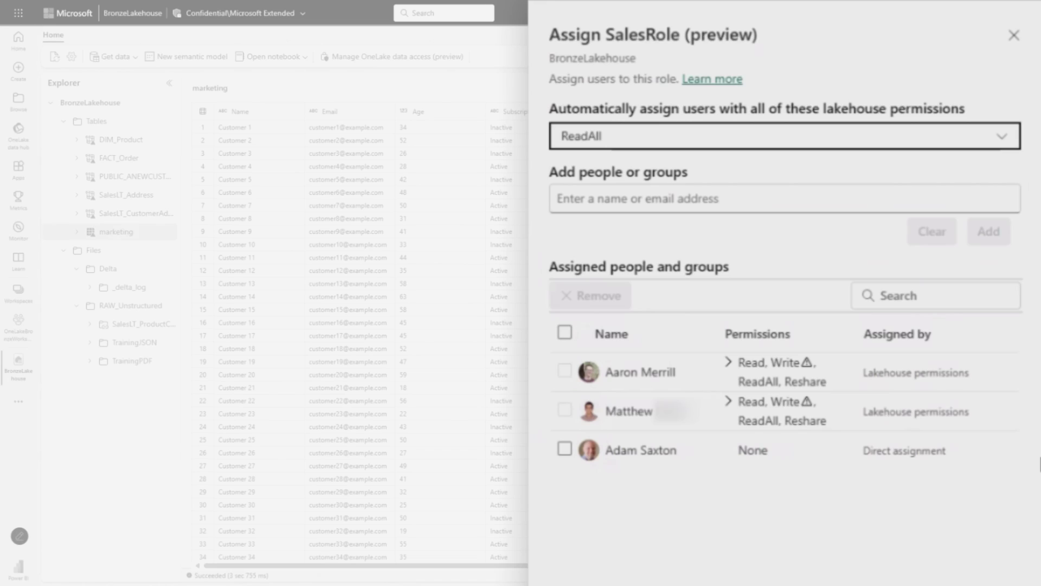
scroll(700, 288, "down", 5)
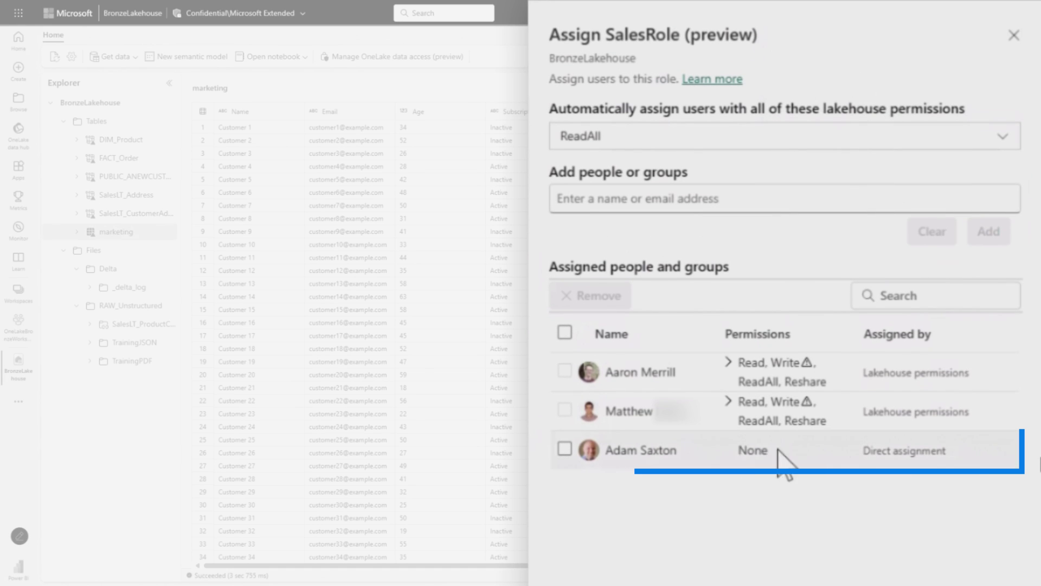
Note the direct assignee's None permission and close the data access roles panel.
double_click(752, 439)
left_click(762, 568)
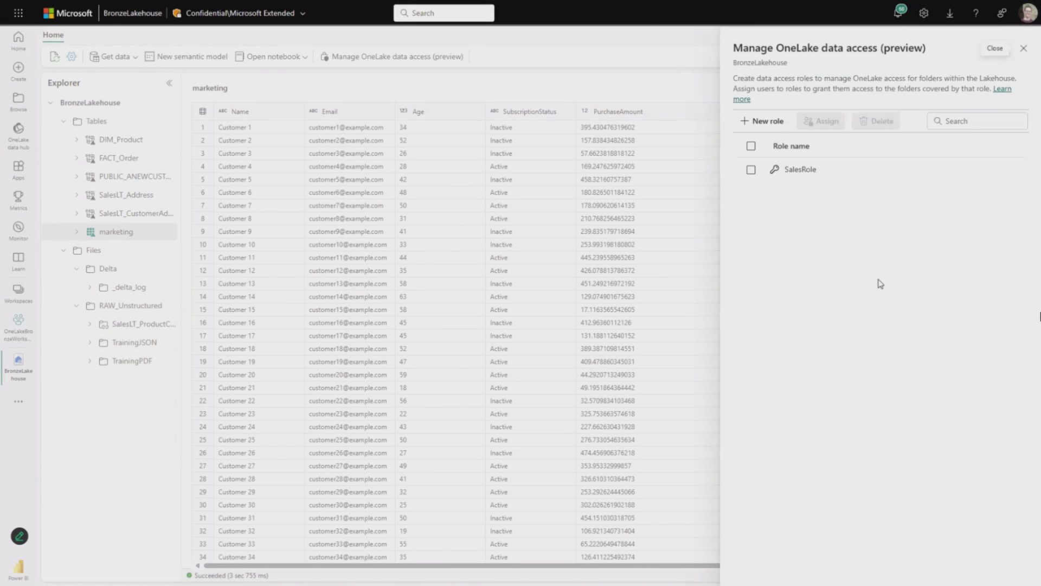
key("Escape")
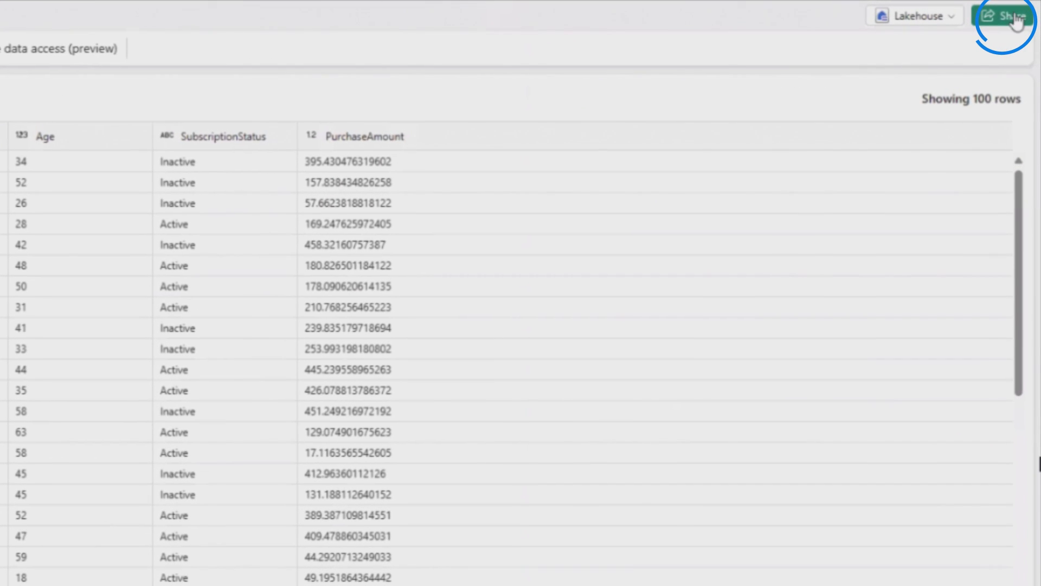
Share BronzeLakehouse with Adam, granting no additional permissions.
left_click(1000, 22)
type("ad")
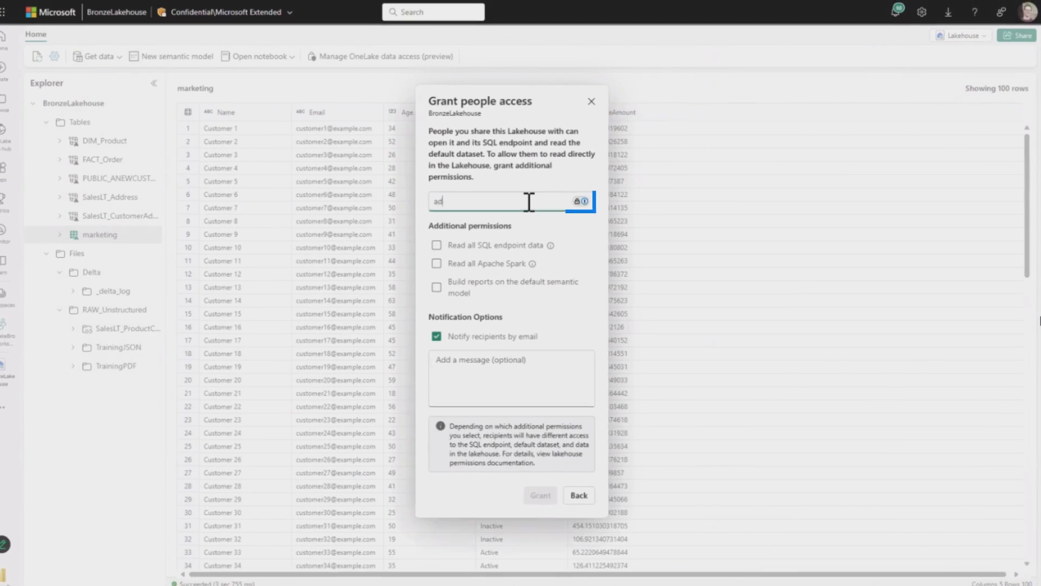
type("am")
type(" saxton")
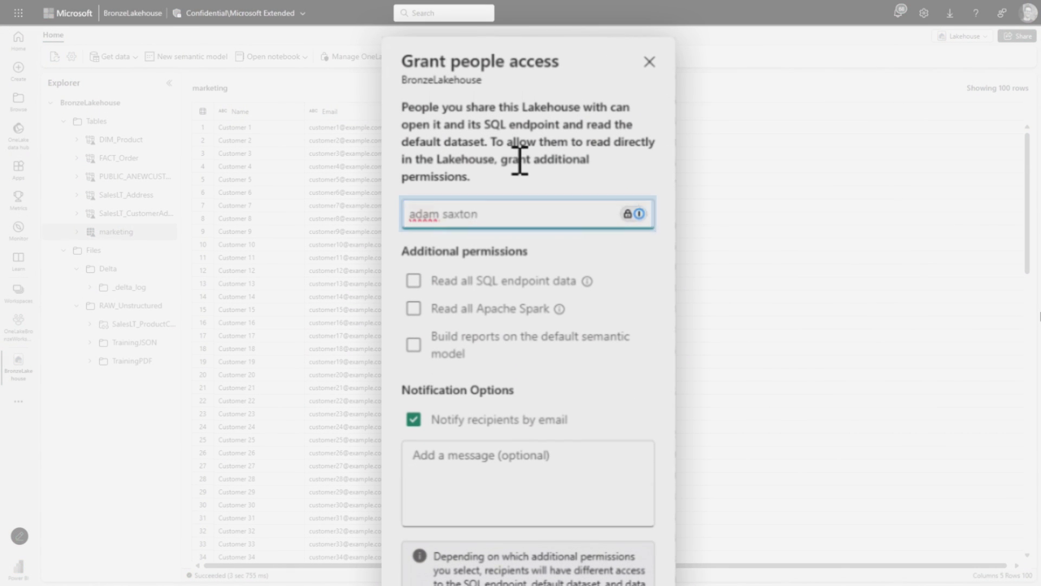
key("Return")
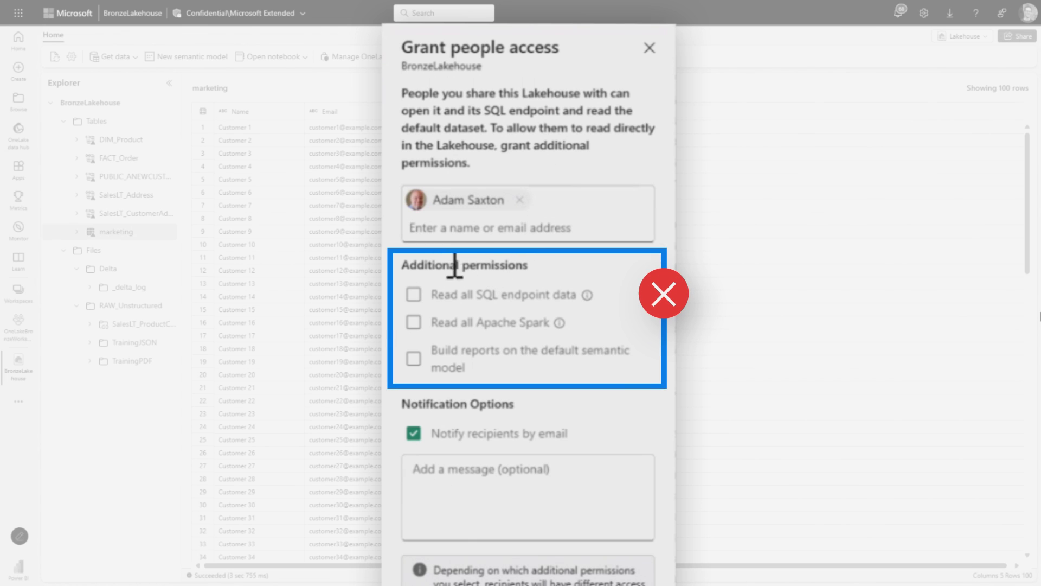
left_click_drag(401, 264, 539, 264)
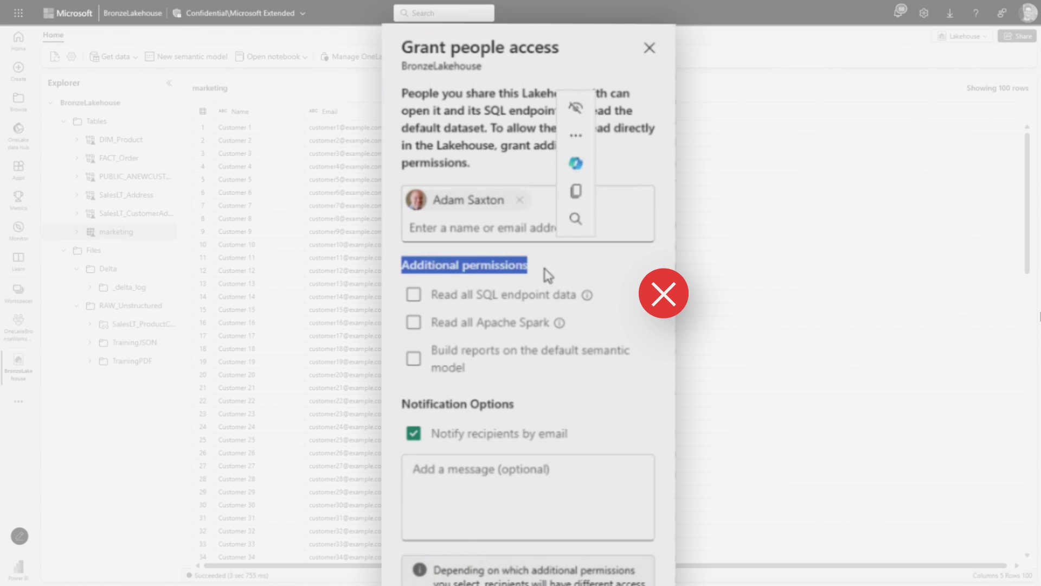
left_click(587, 257)
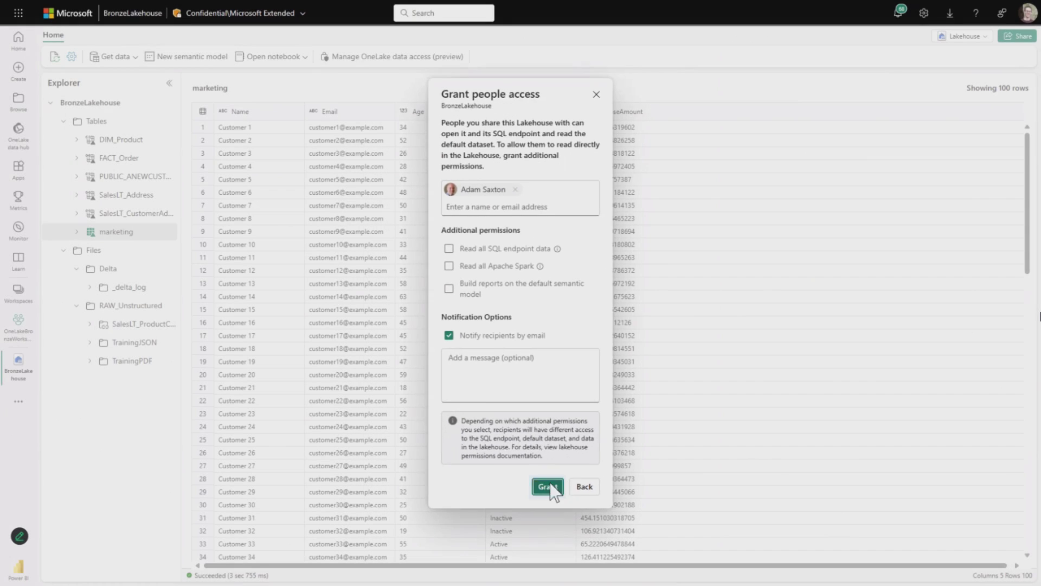
left_click(548, 487)
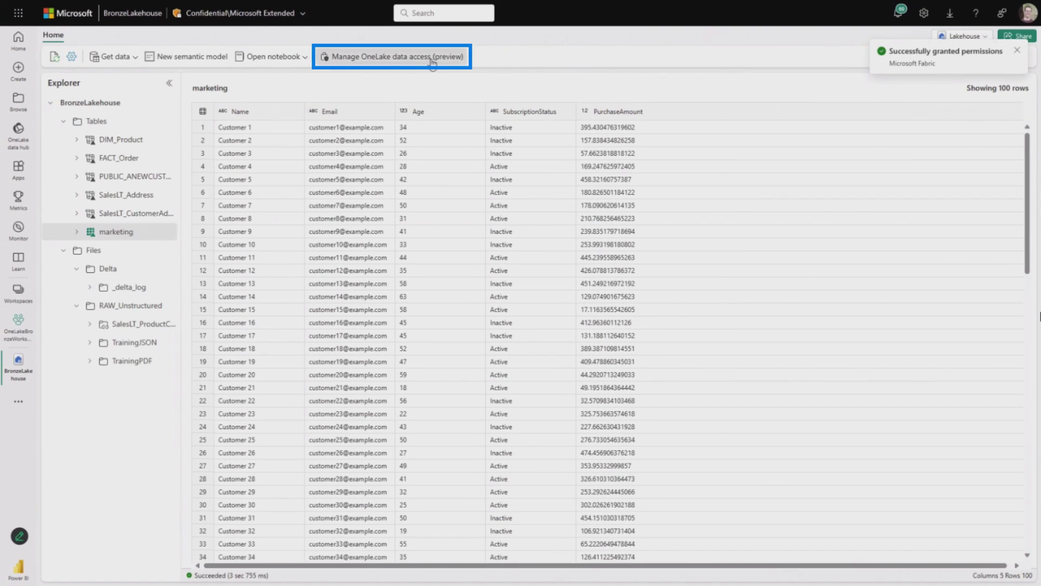
left_click(432, 65)
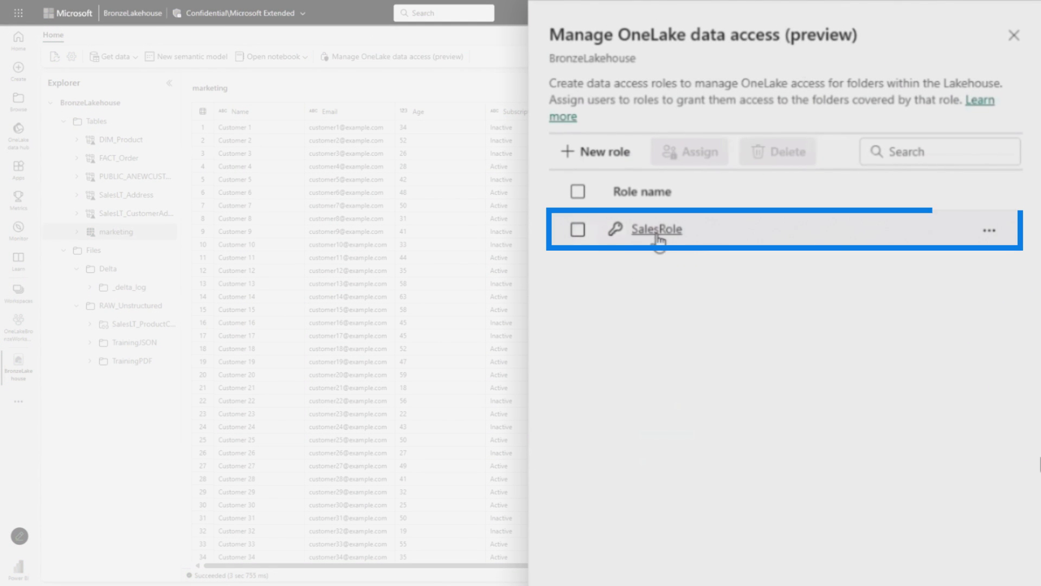
Confirm the shared user has Read in SalesRole and review its folders, including RAW_Unstructured.
left_click(696, 155)
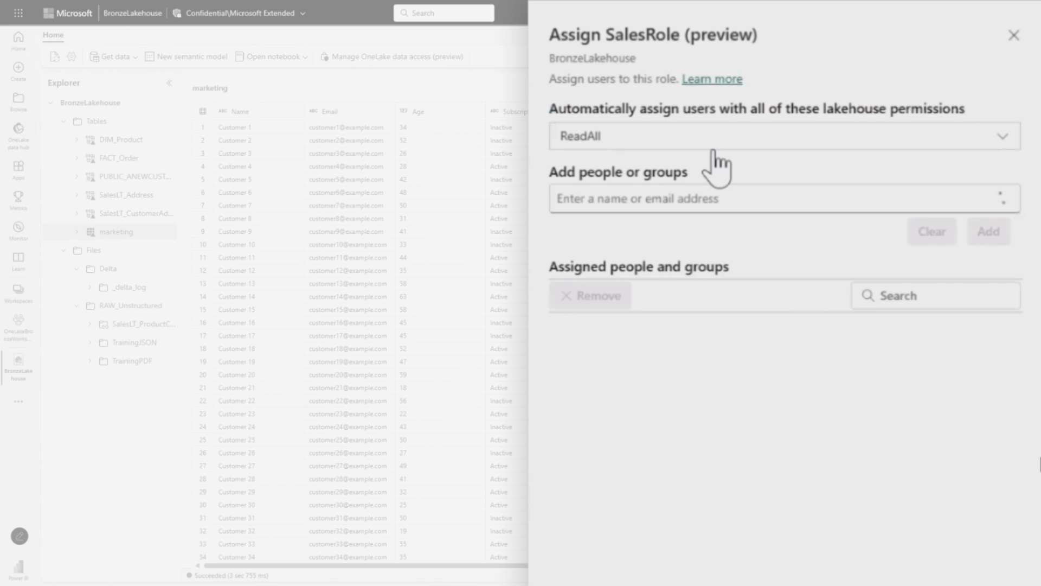
double_click(739, 451)
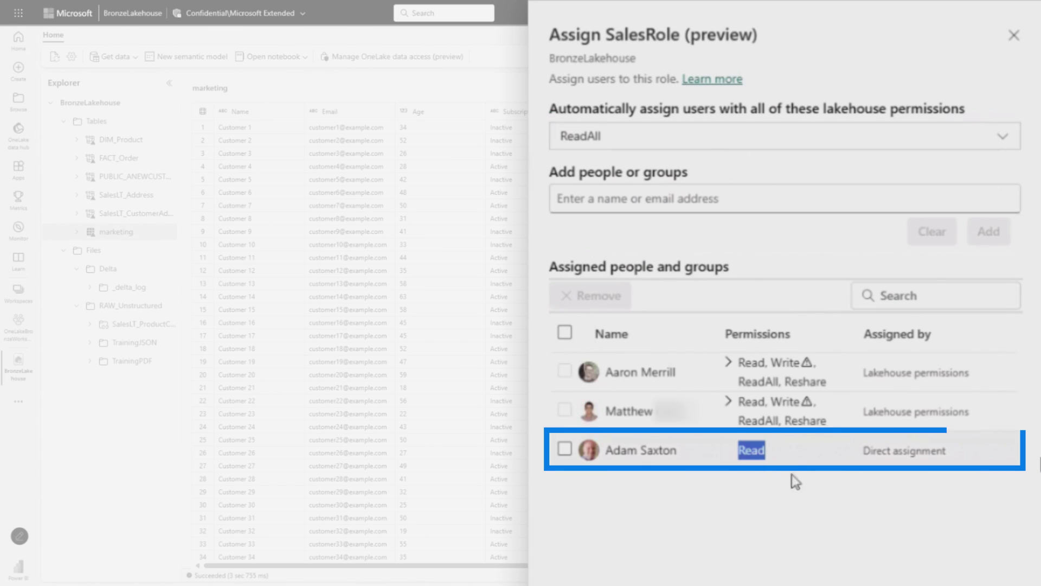
left_click(759, 521)
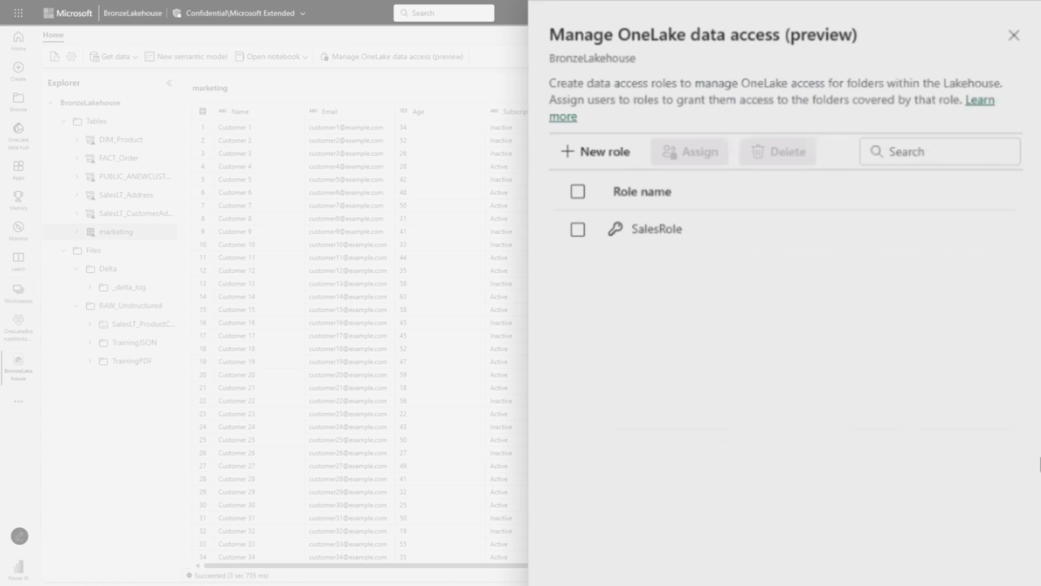
left_click(658, 230)
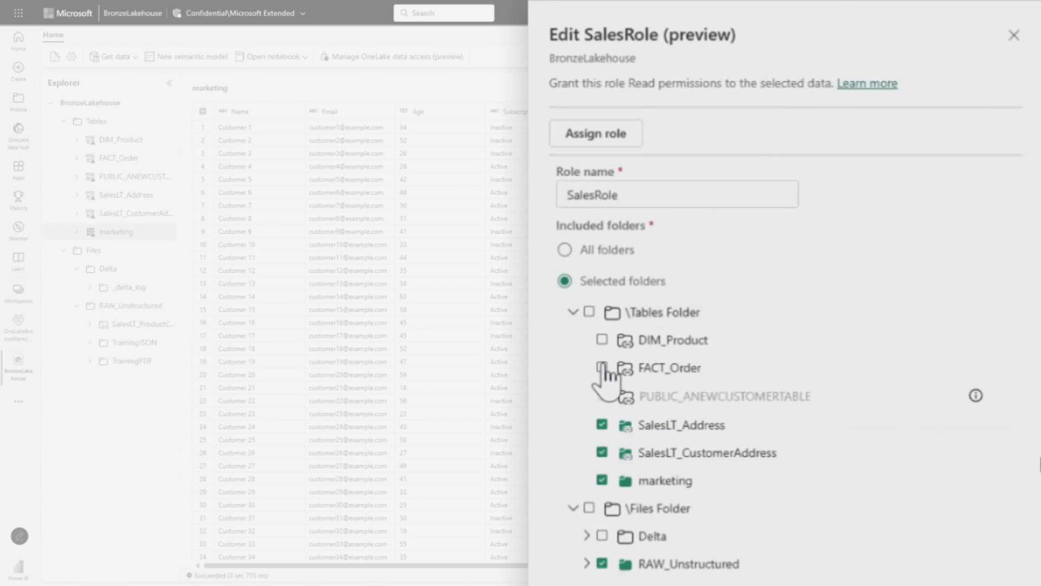
scroll(620, 440, "down", 2)
scroll(658, 379, "down", 2)
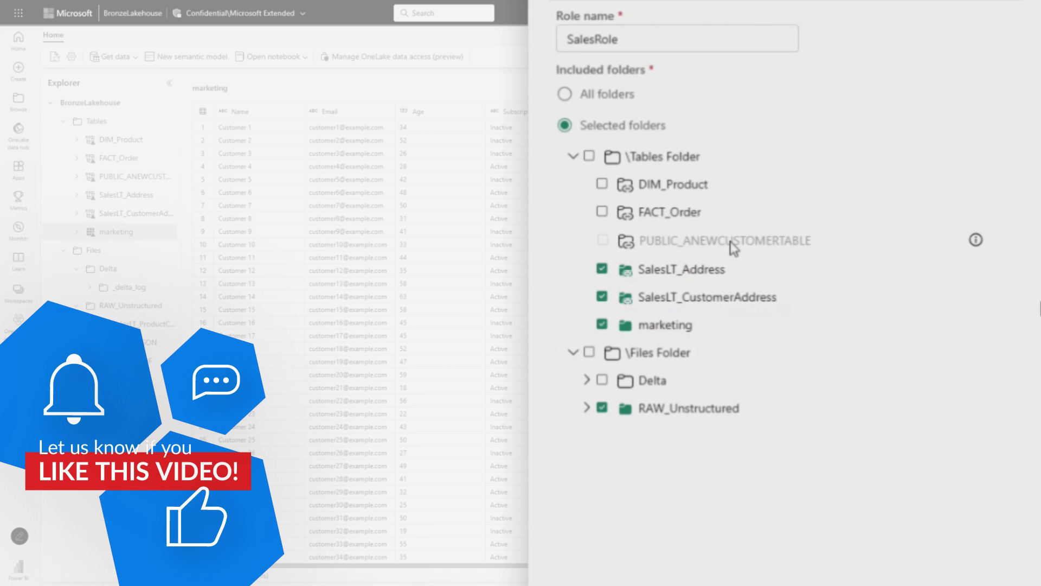
left_click(585, 409)
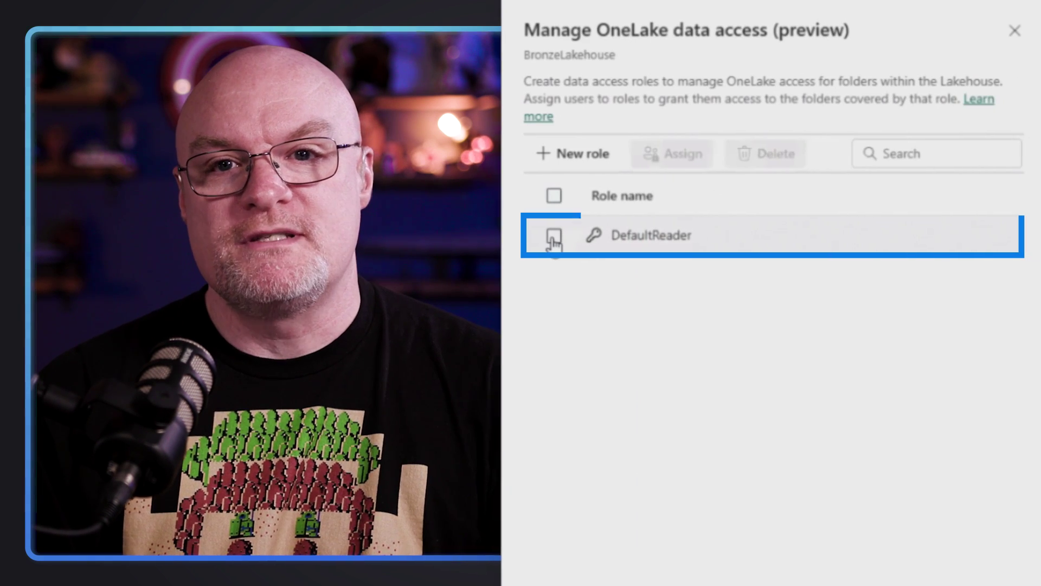
left_click(553, 237)
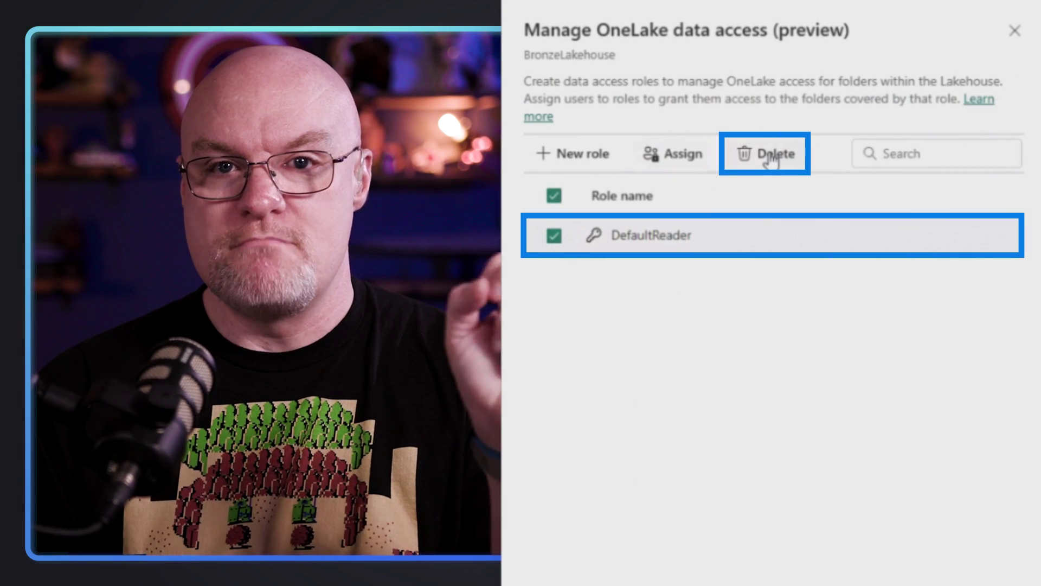